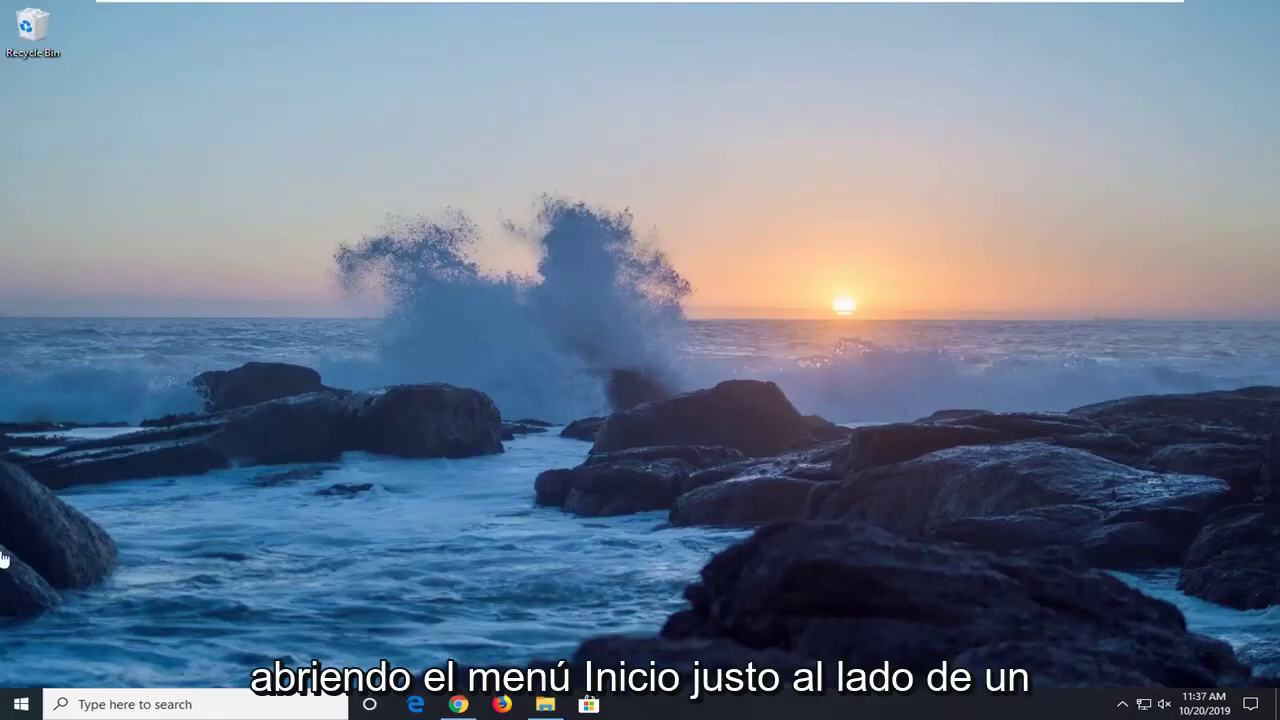
# Switch Mouse Keys on in Settings under Ease of Access > Mouse.
pyautogui.click(6, 706)
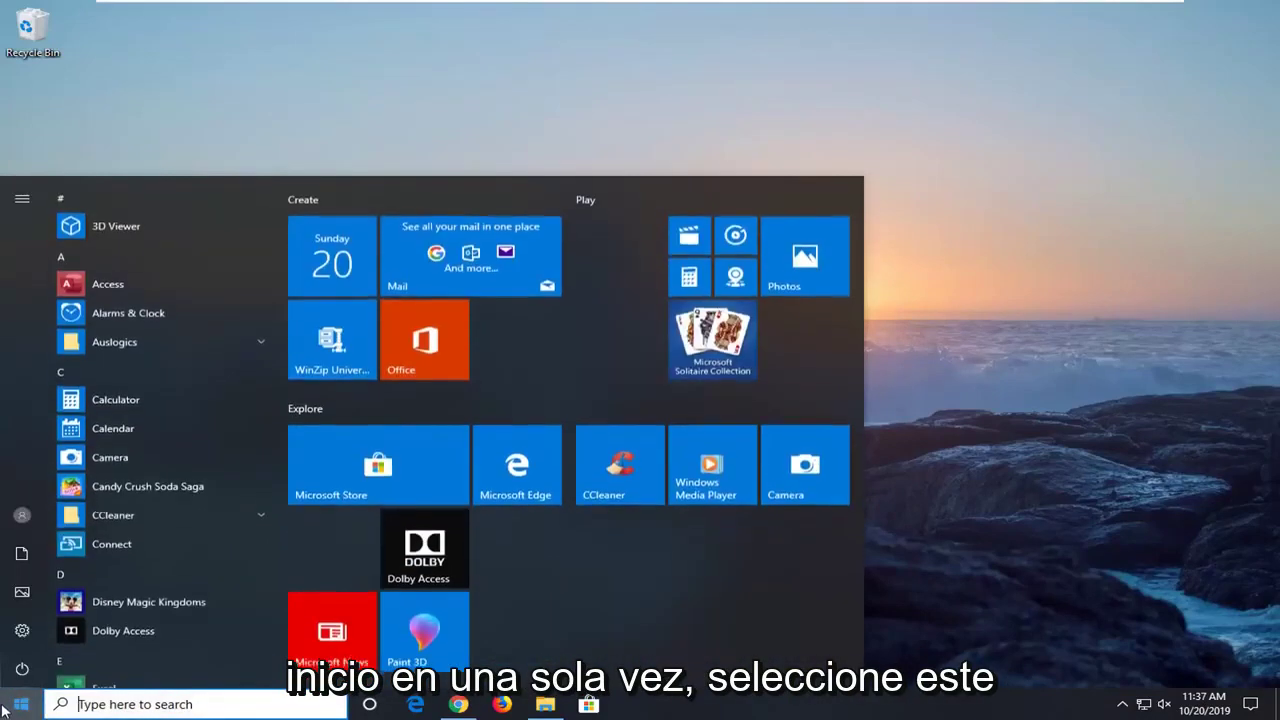
pyautogui.click(22, 632)
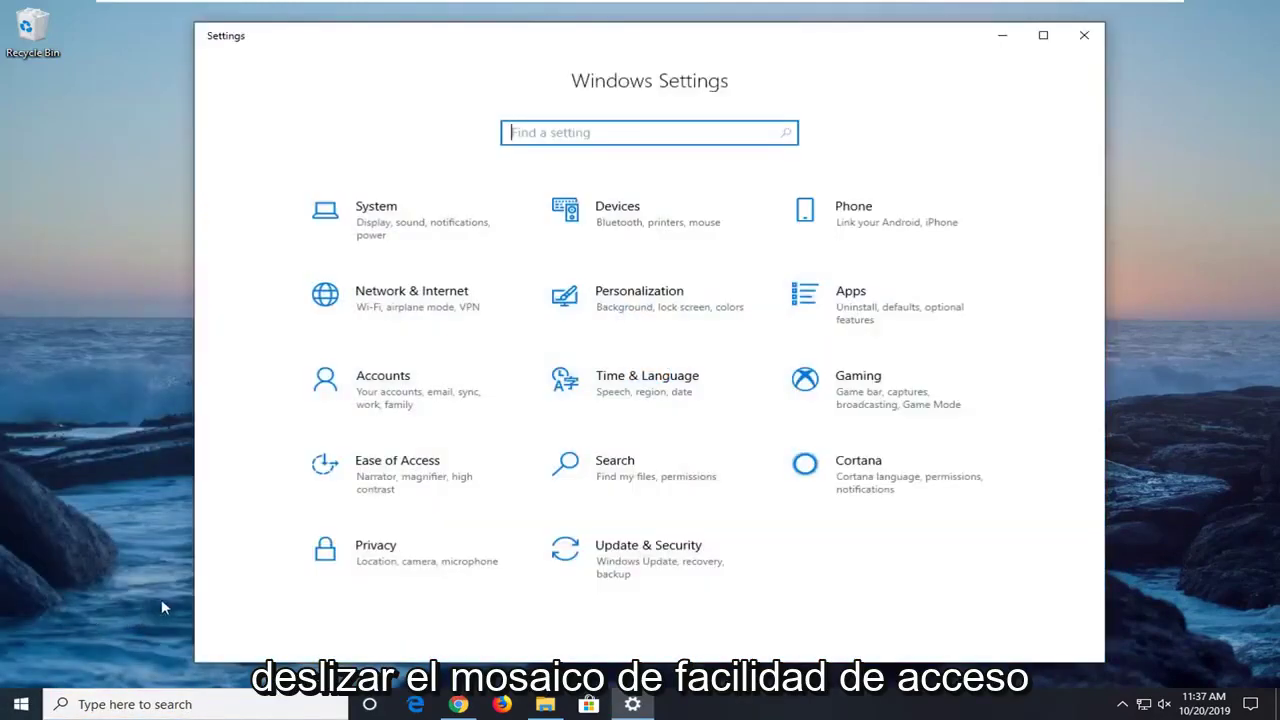
pyautogui.click(383, 486)
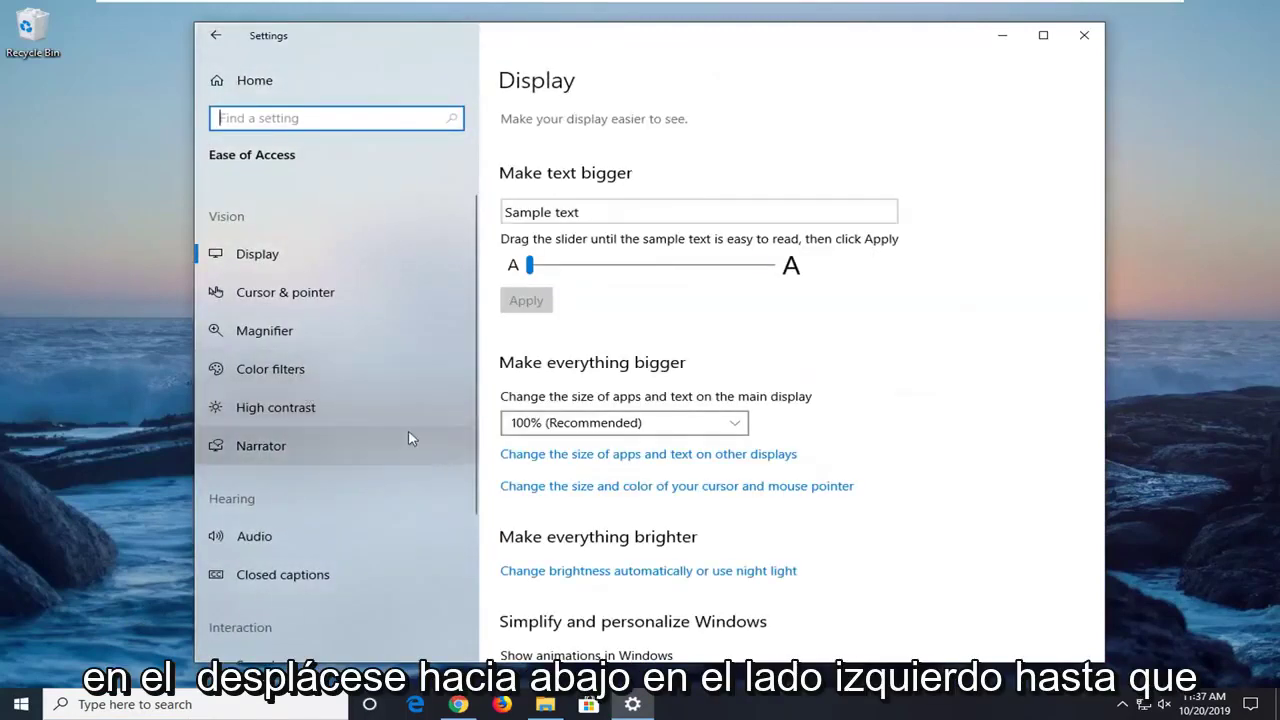
pyautogui.scroll(-3, 404, 432)
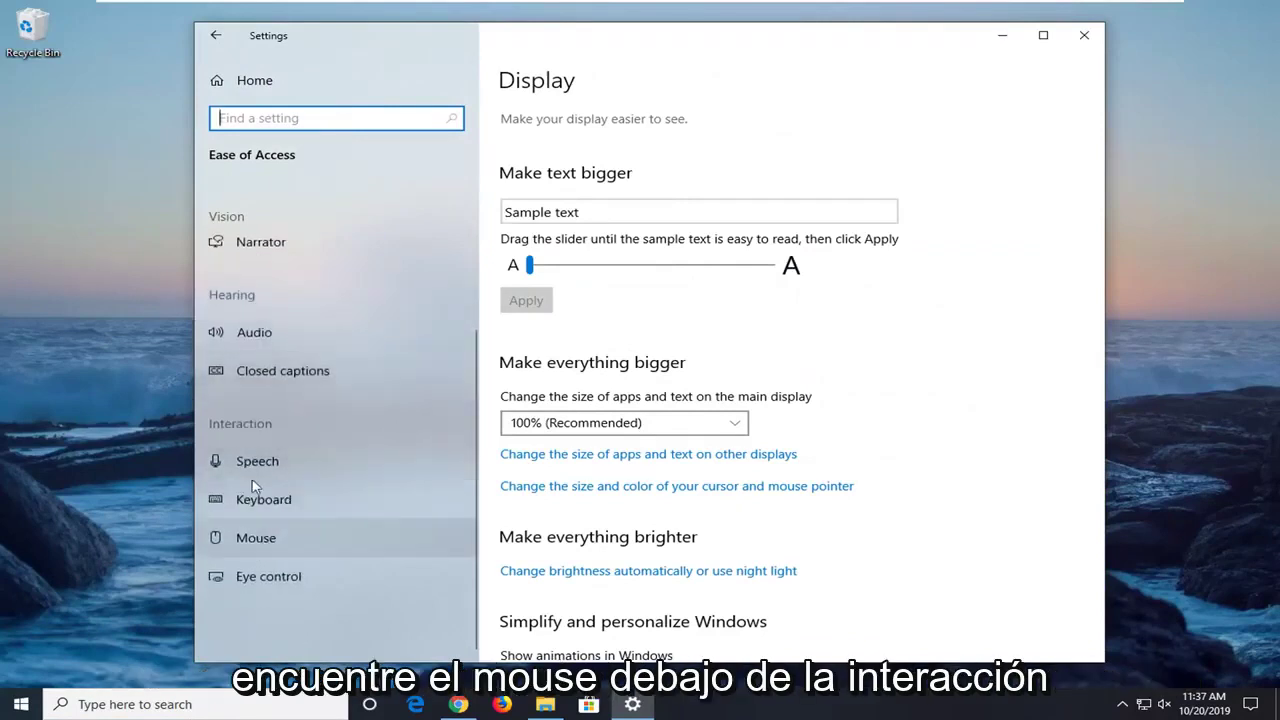
pyautogui.click(243, 550)
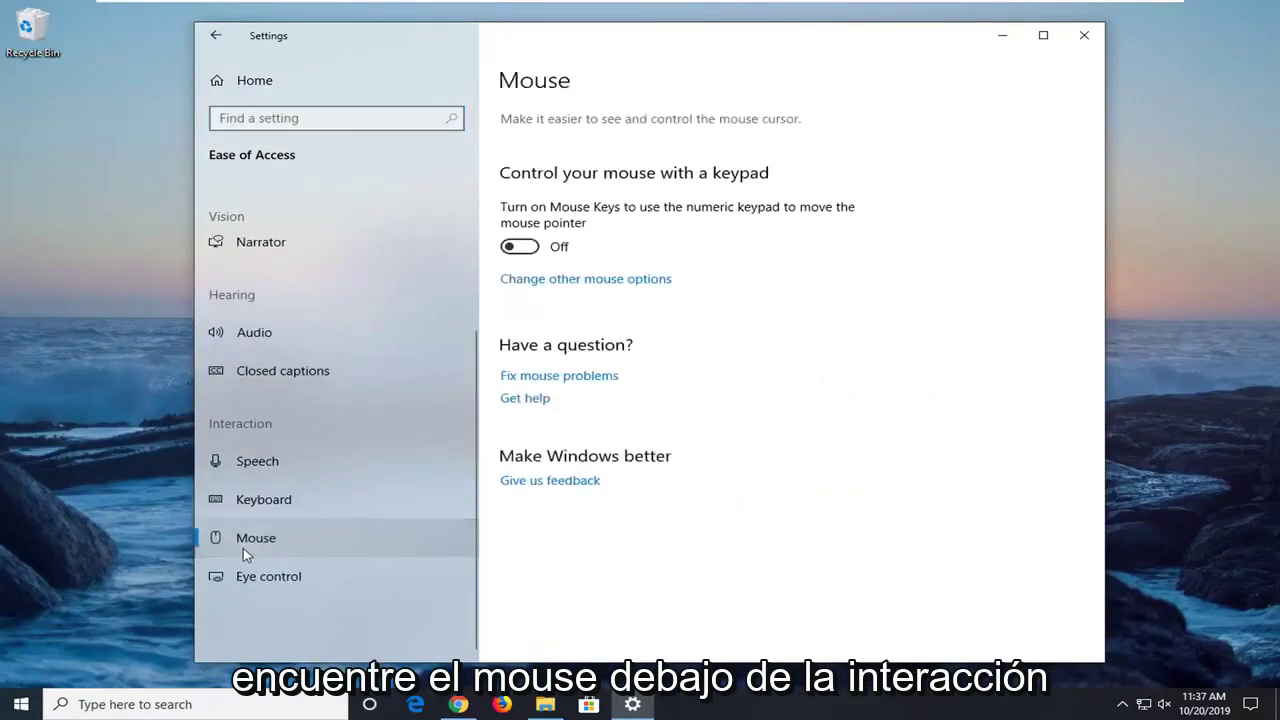
pyautogui.click(522, 246)
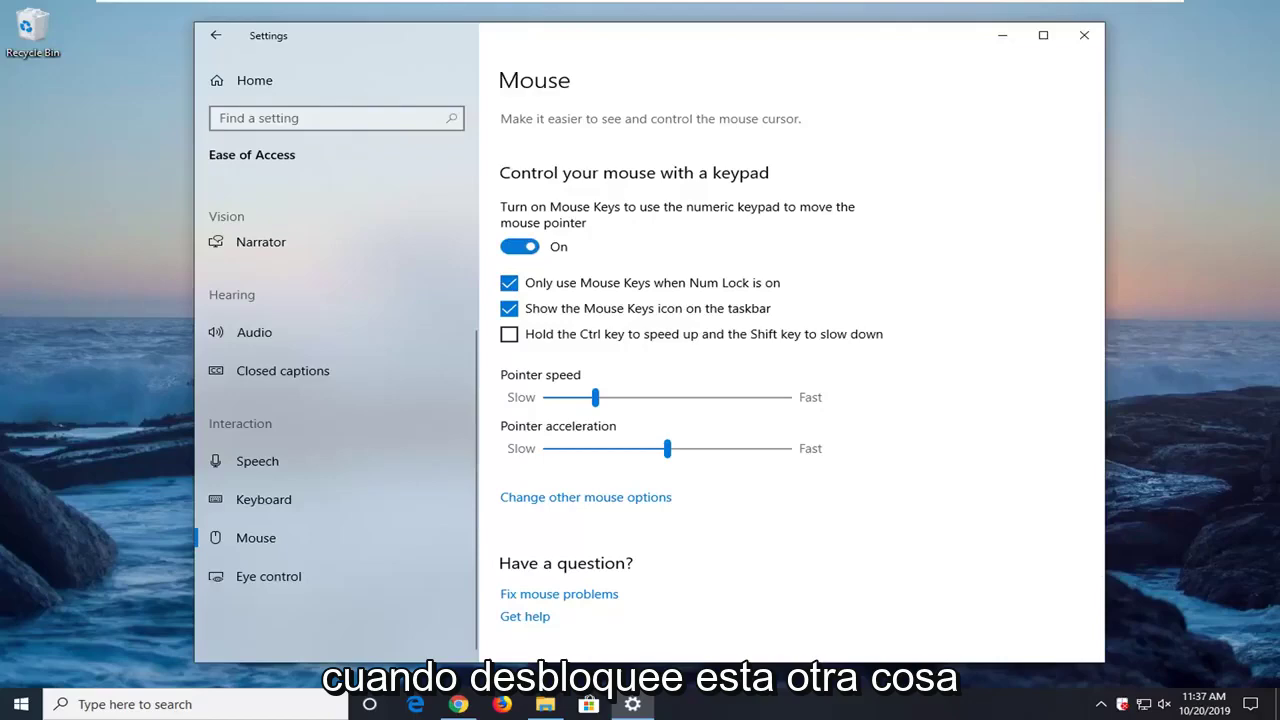
# Close Settings, then run regedit from Start search as administrator and approve the UAC prompt.
pyautogui.click(1084, 35)
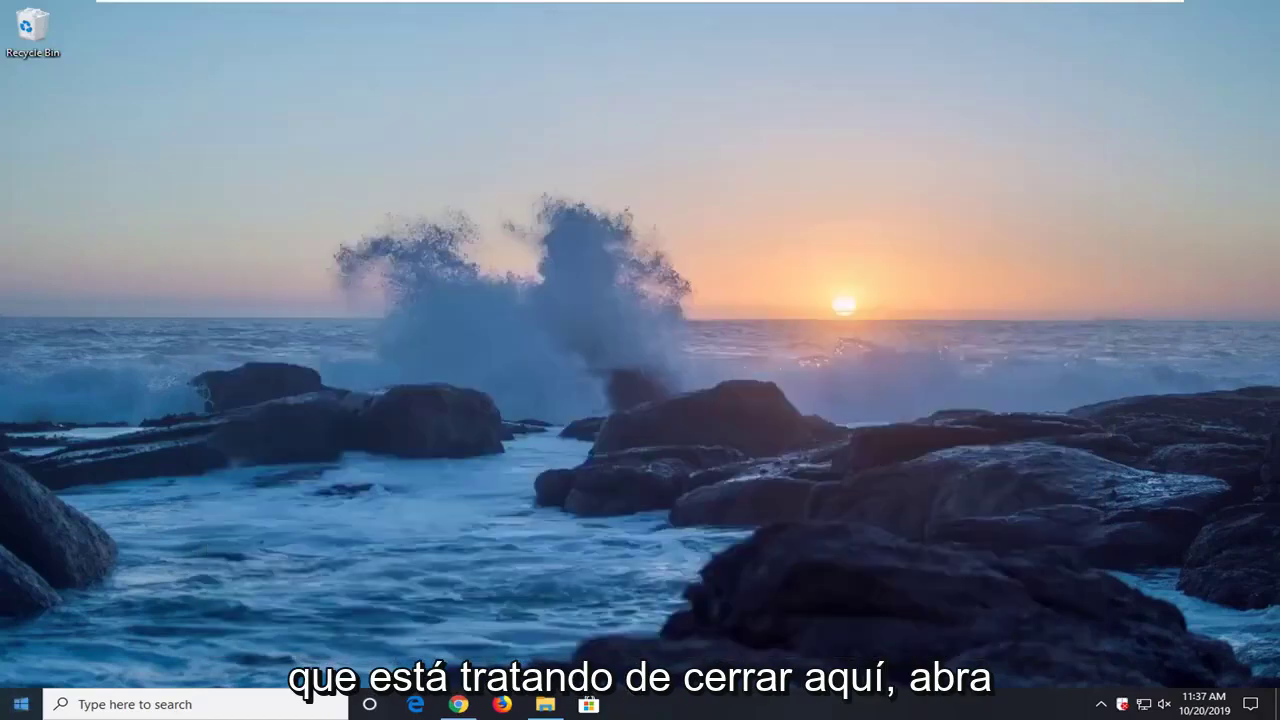
pyautogui.click(20, 704)
pyautogui.write('r')
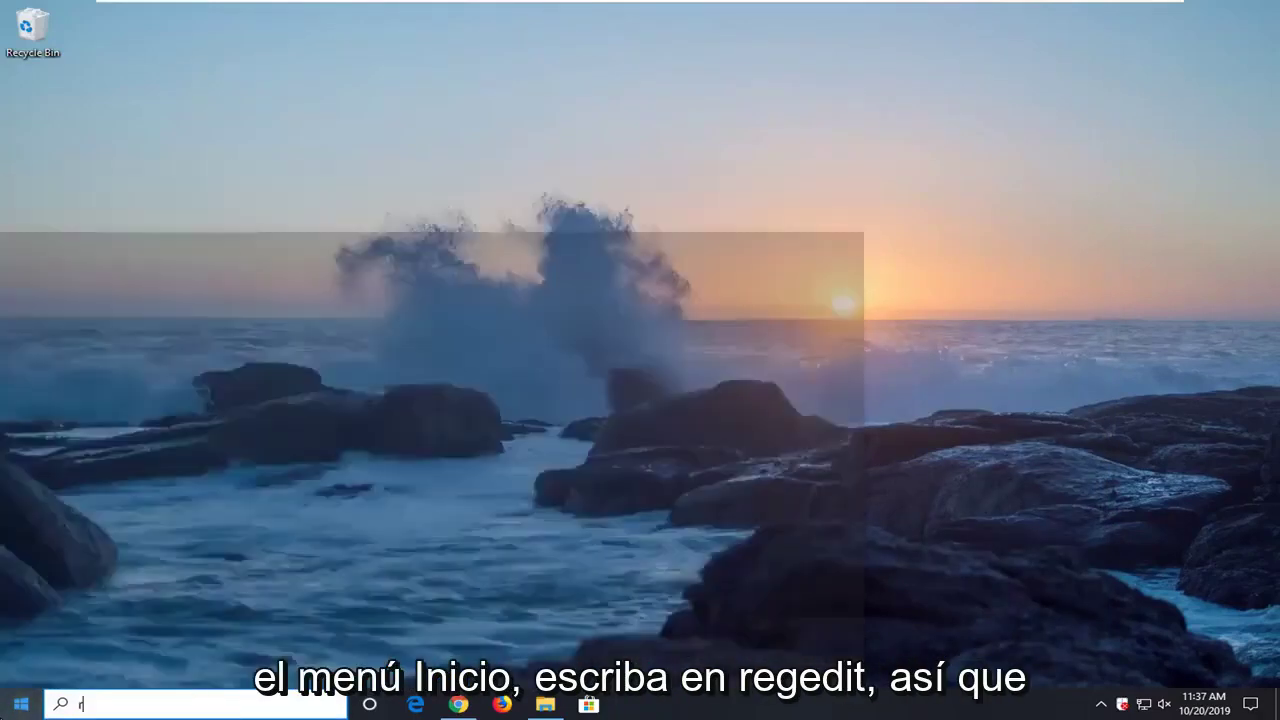
pyautogui.write('egedit')
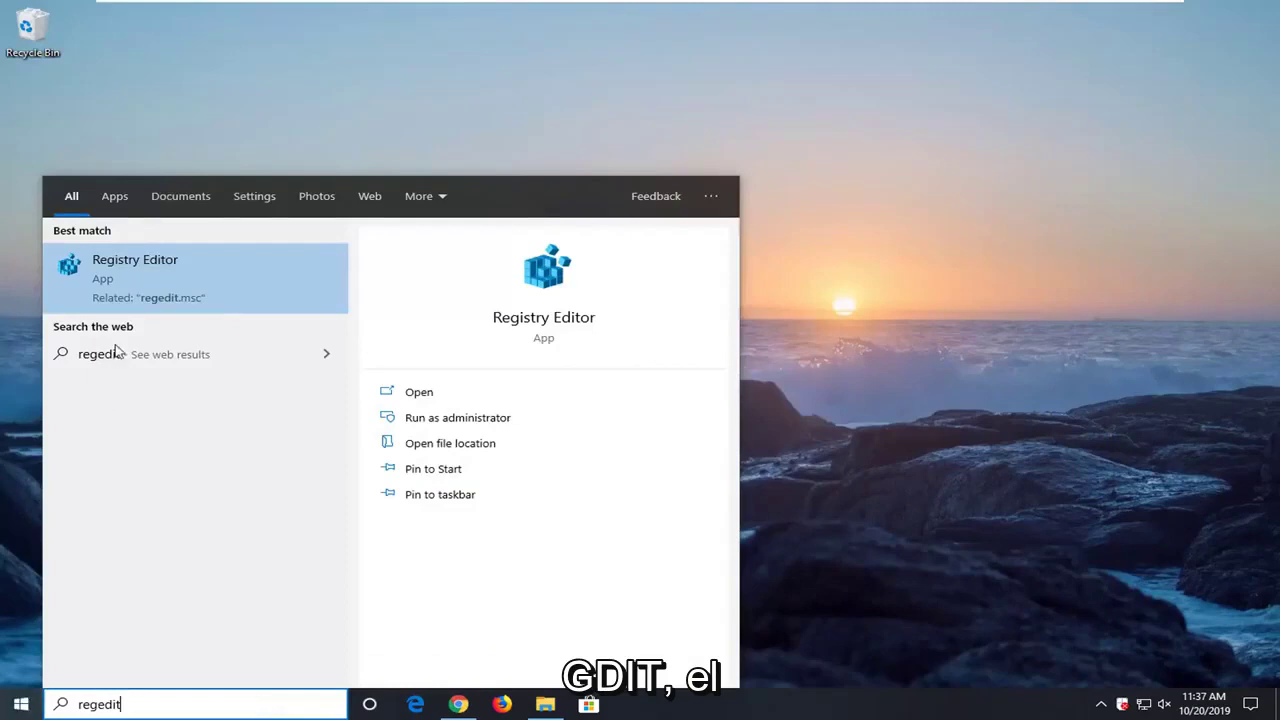
pyautogui.rightClick(137, 285)
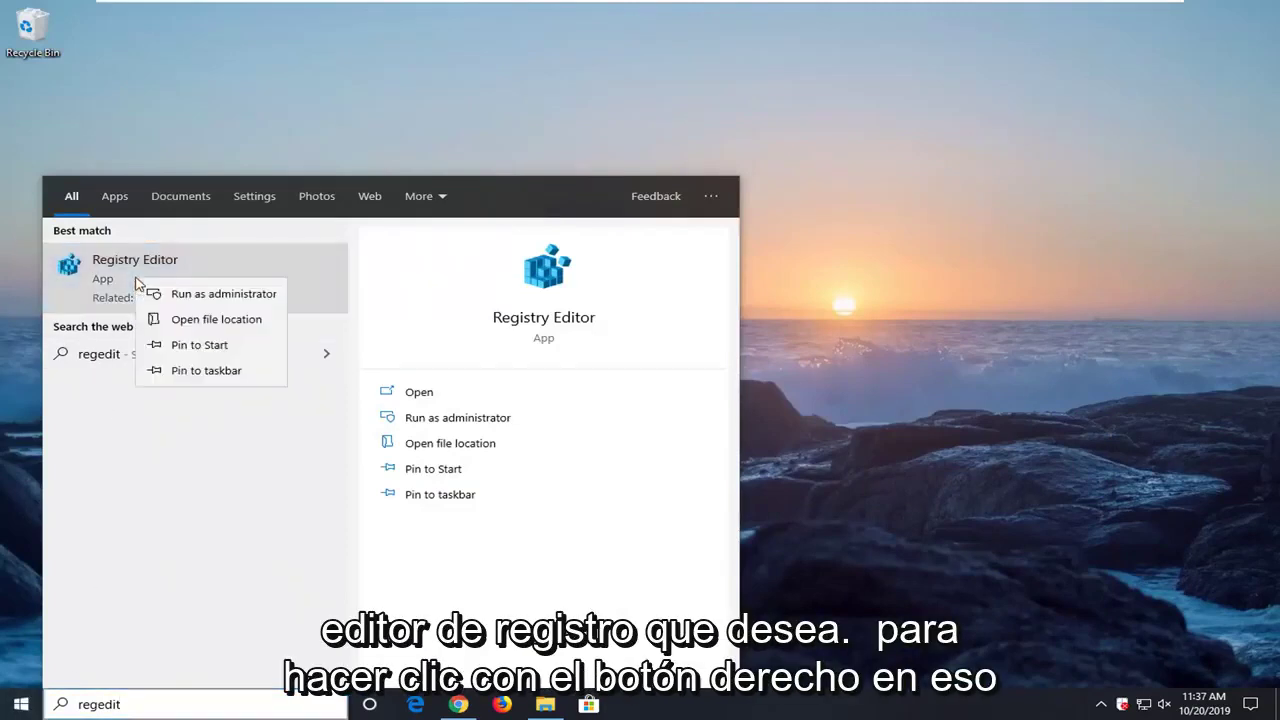
pyautogui.click(205, 303)
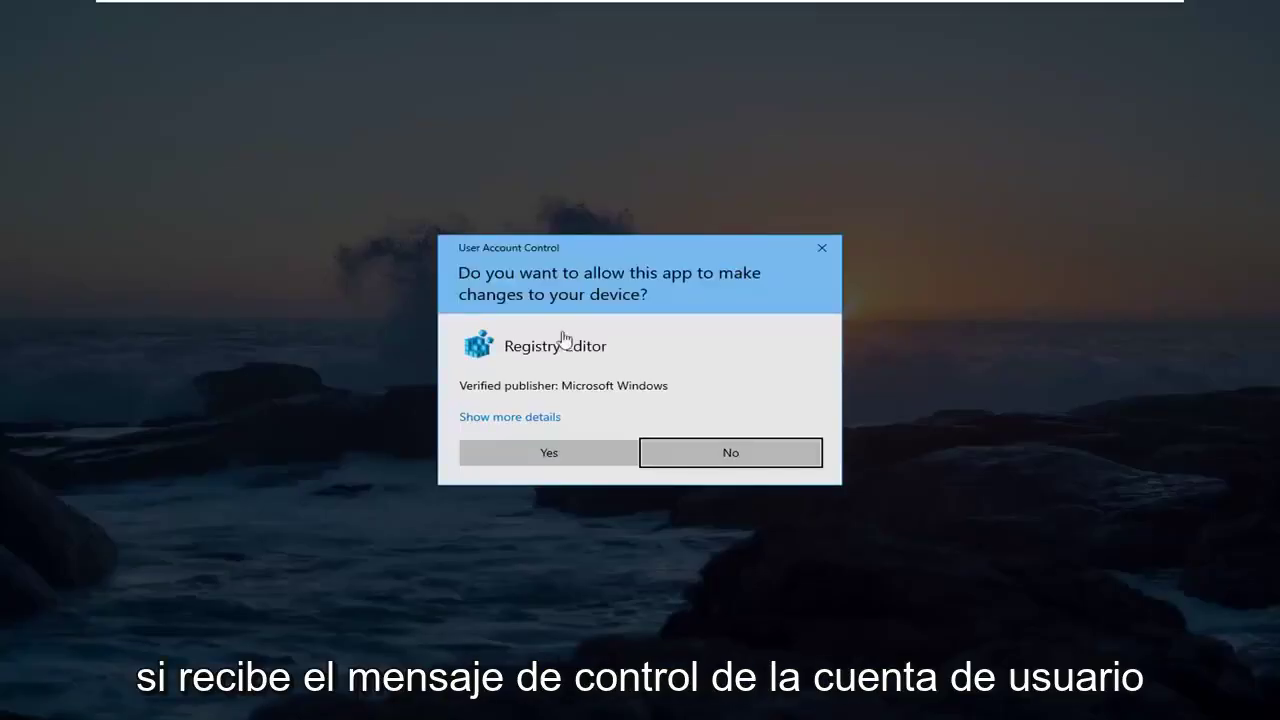
pyautogui.click(545, 452)
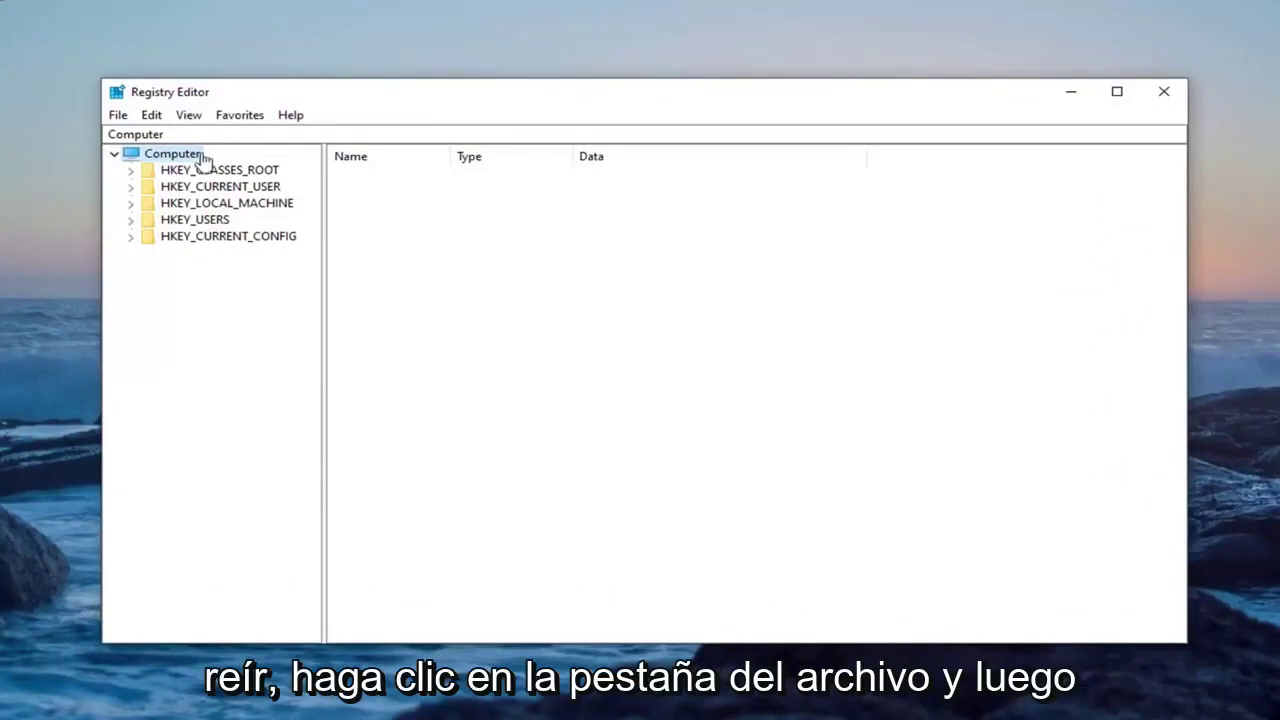
pyautogui.click(118, 115)
pyautogui.click(158, 154)
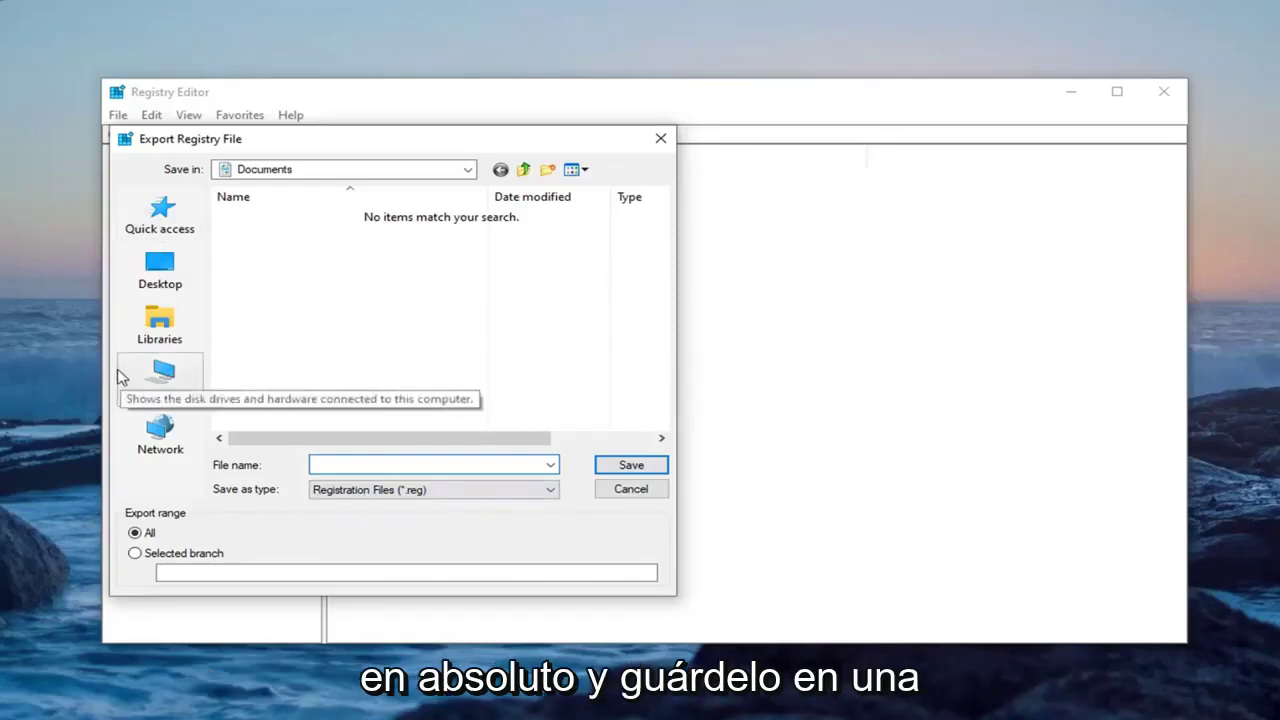
pyautogui.click(616, 487)
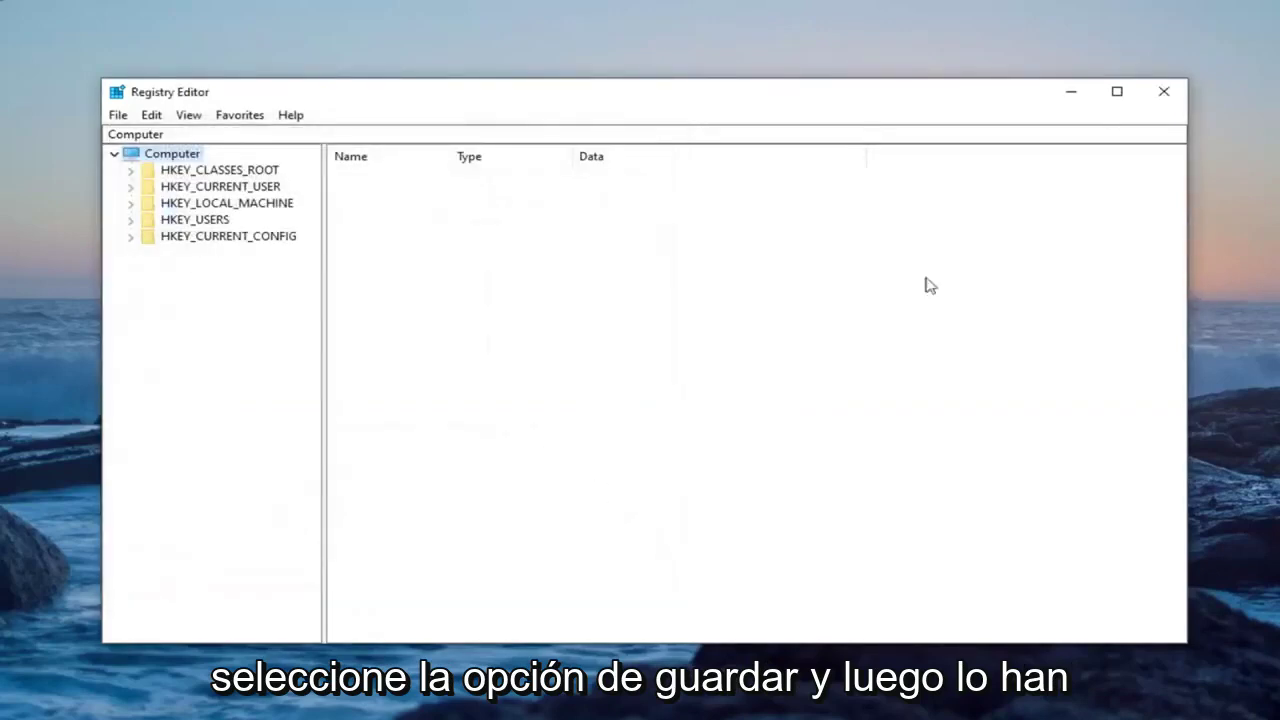
pyautogui.click(118, 115)
pyautogui.click(152, 138)
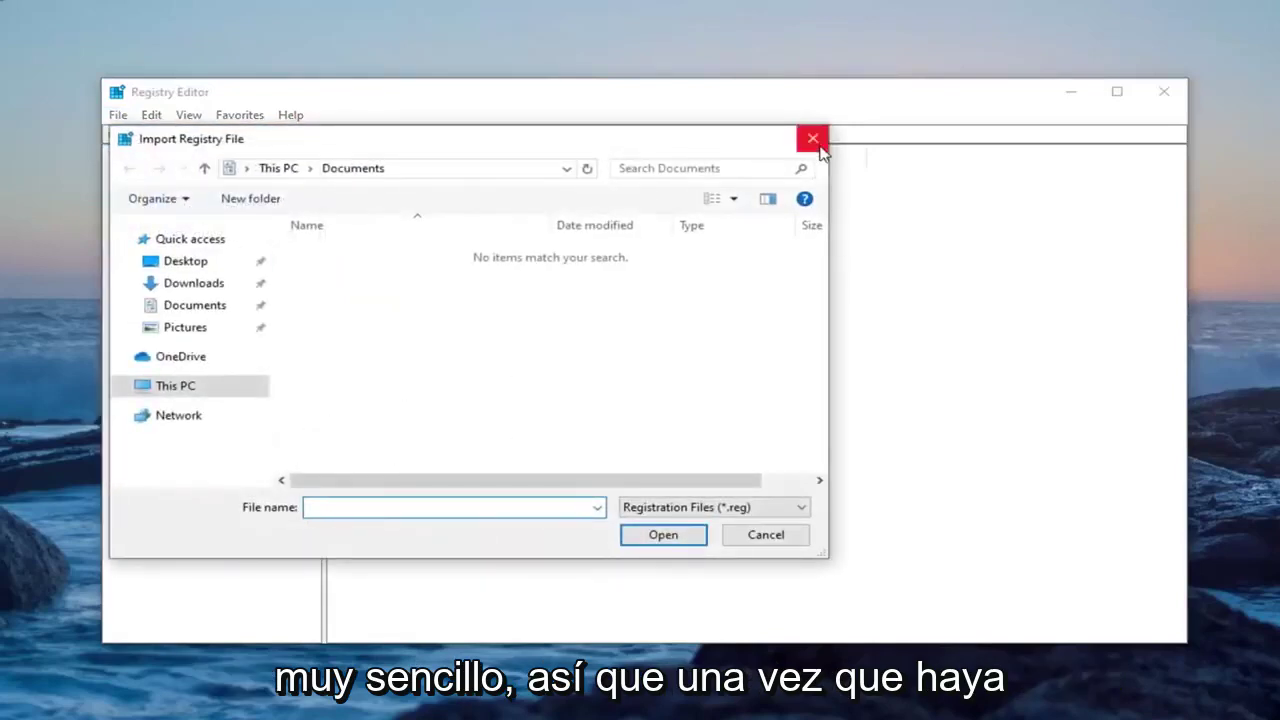
pyautogui.click(813, 138)
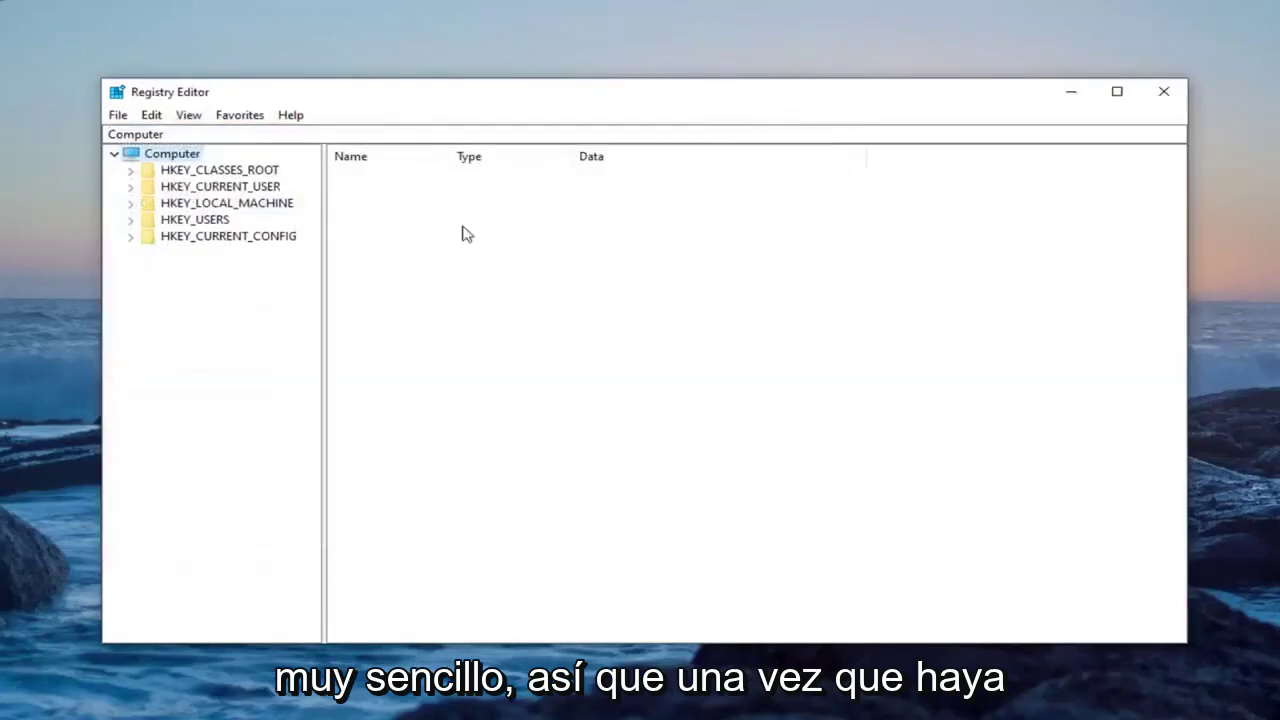
# Expand HKEY_CURRENT_USER\Control Panel and select the Input Method key.
pyautogui.click(229, 190)
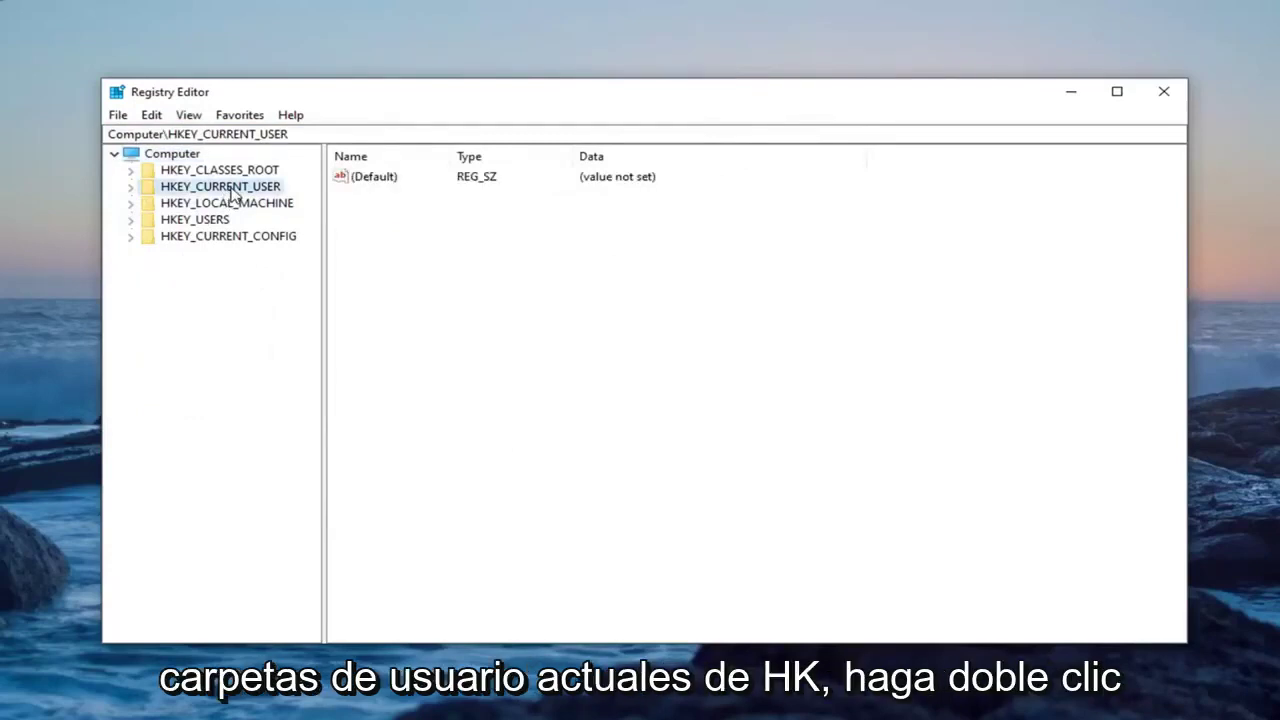
pyautogui.doubleClick(232, 193)
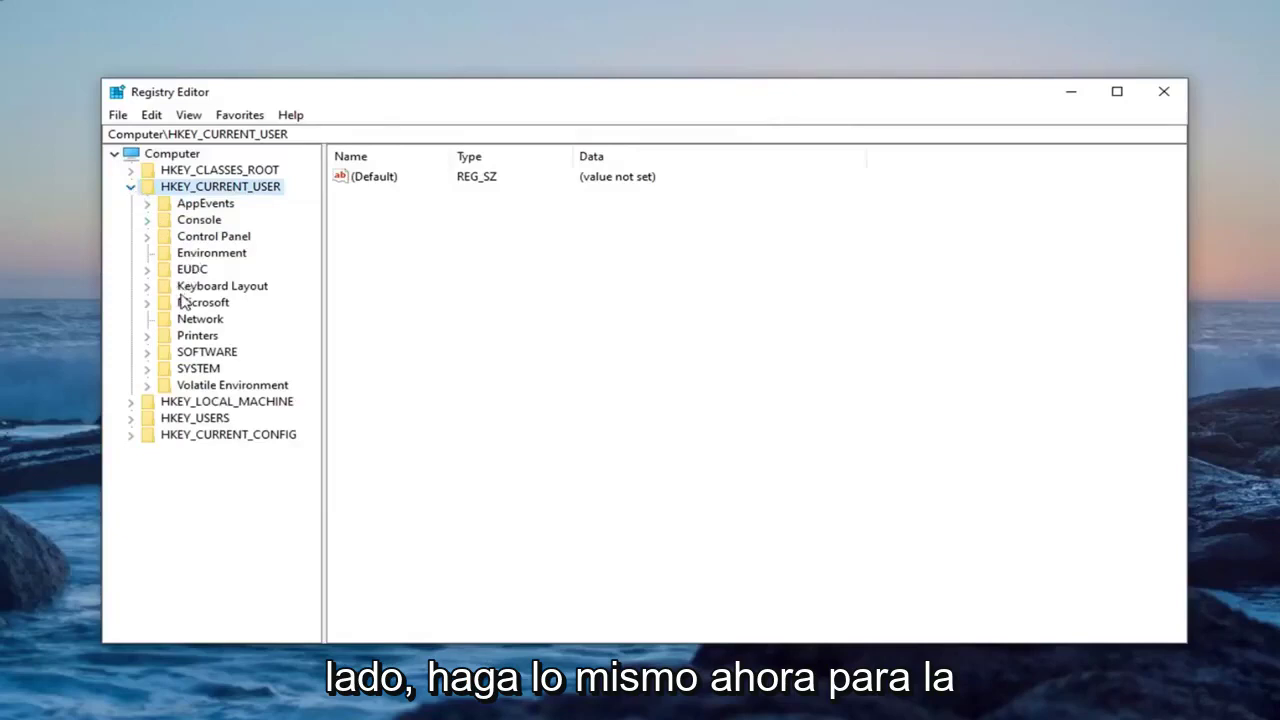
pyautogui.click(190, 240)
pyautogui.doubleClick(190, 240)
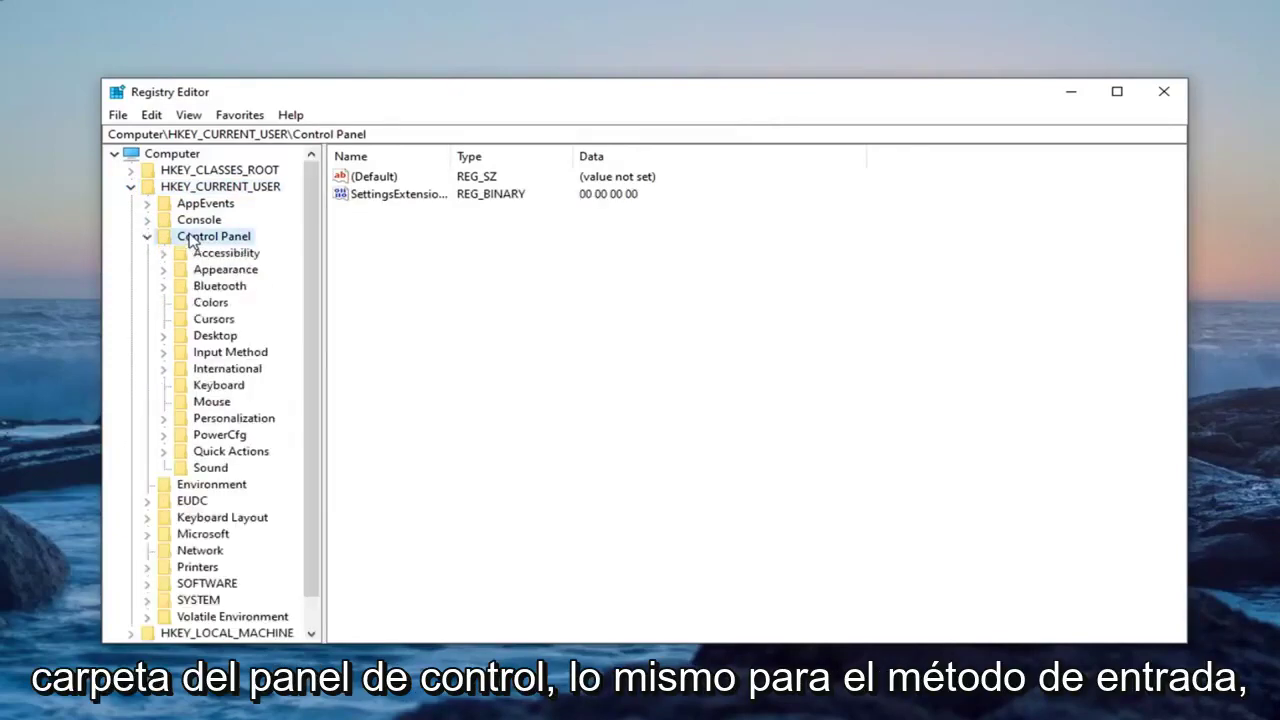
pyautogui.click(207, 358)
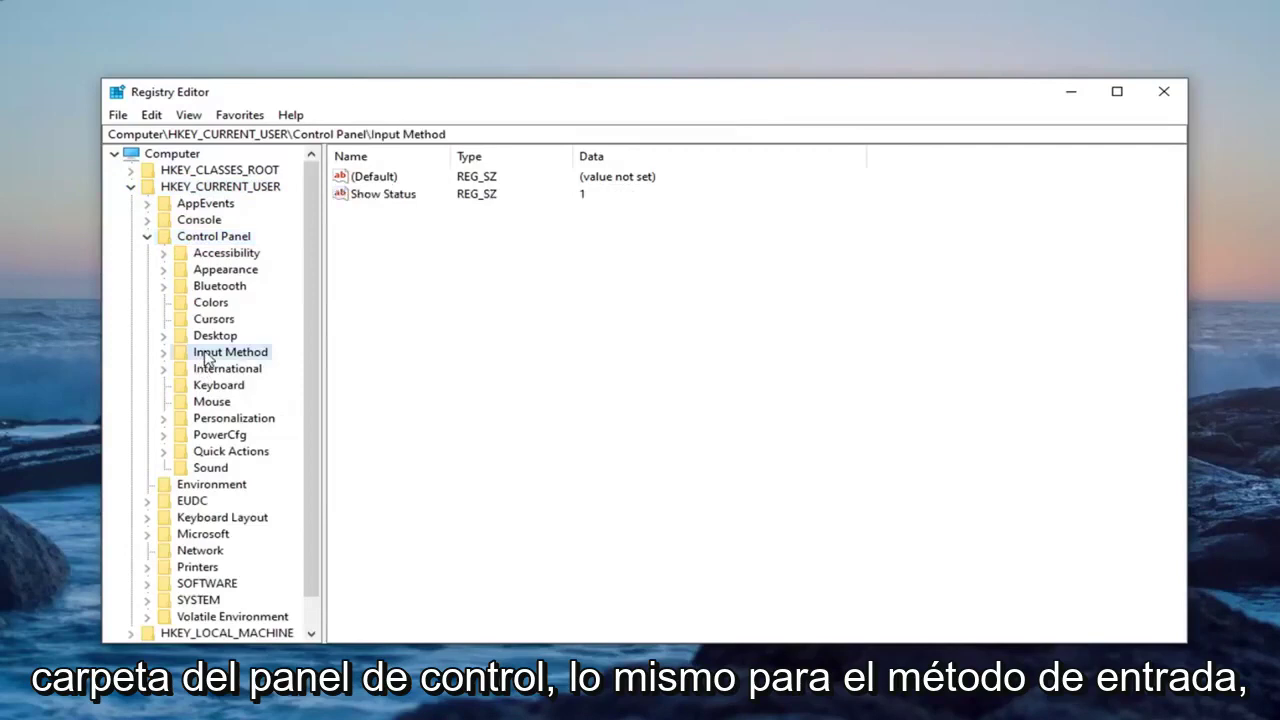
pyautogui.doubleClick(205, 357)
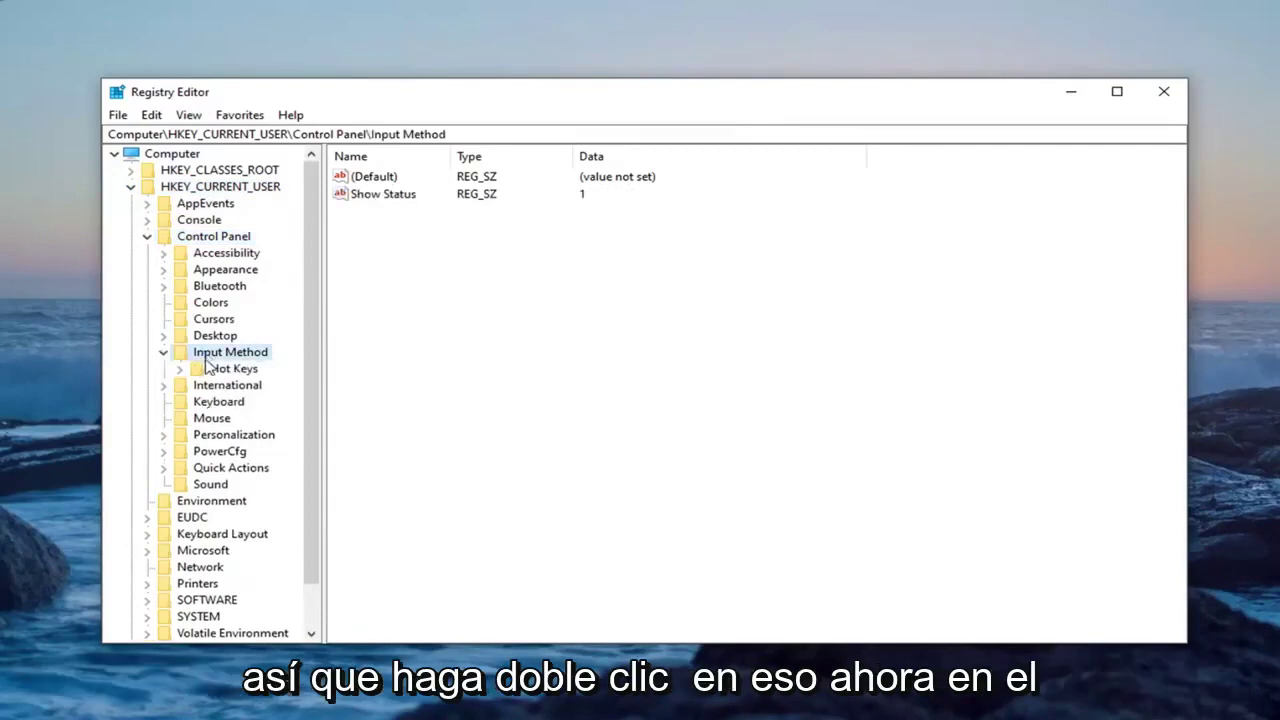
# Create a new String Value in Input Method named EnableHexNumpad.
pyautogui.click(405, 256)
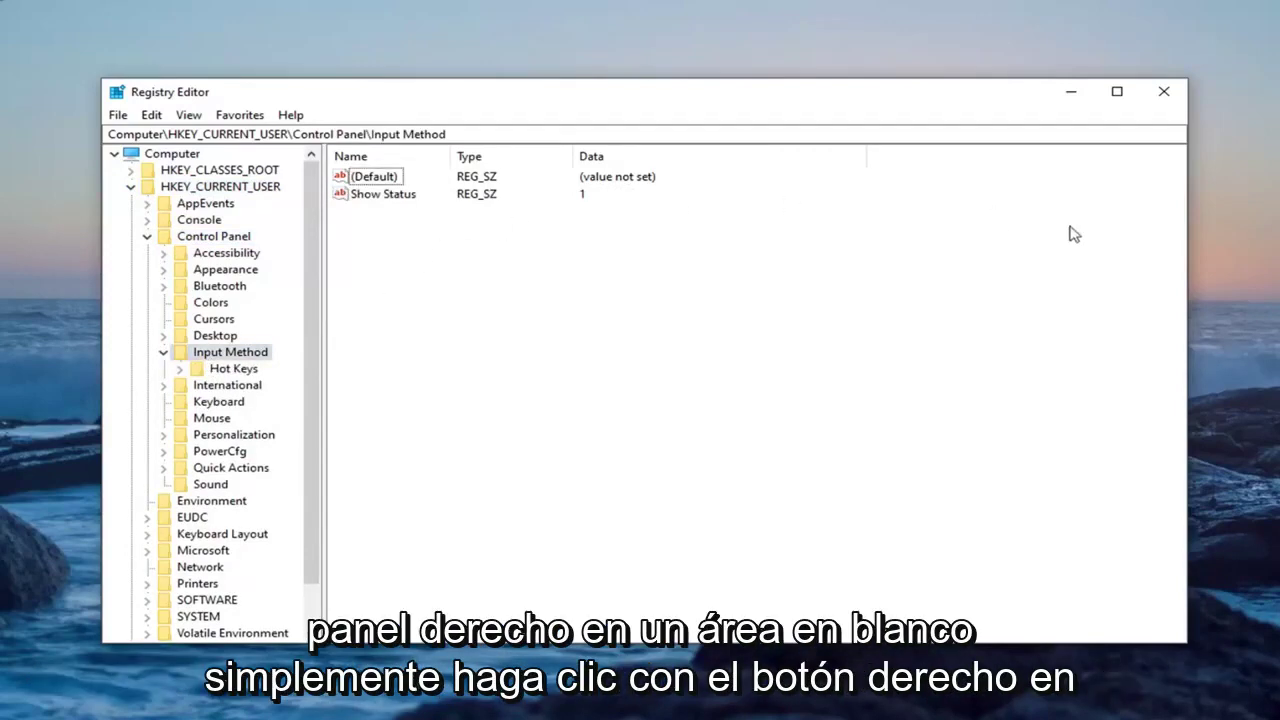
pyautogui.rightClick(431, 249)
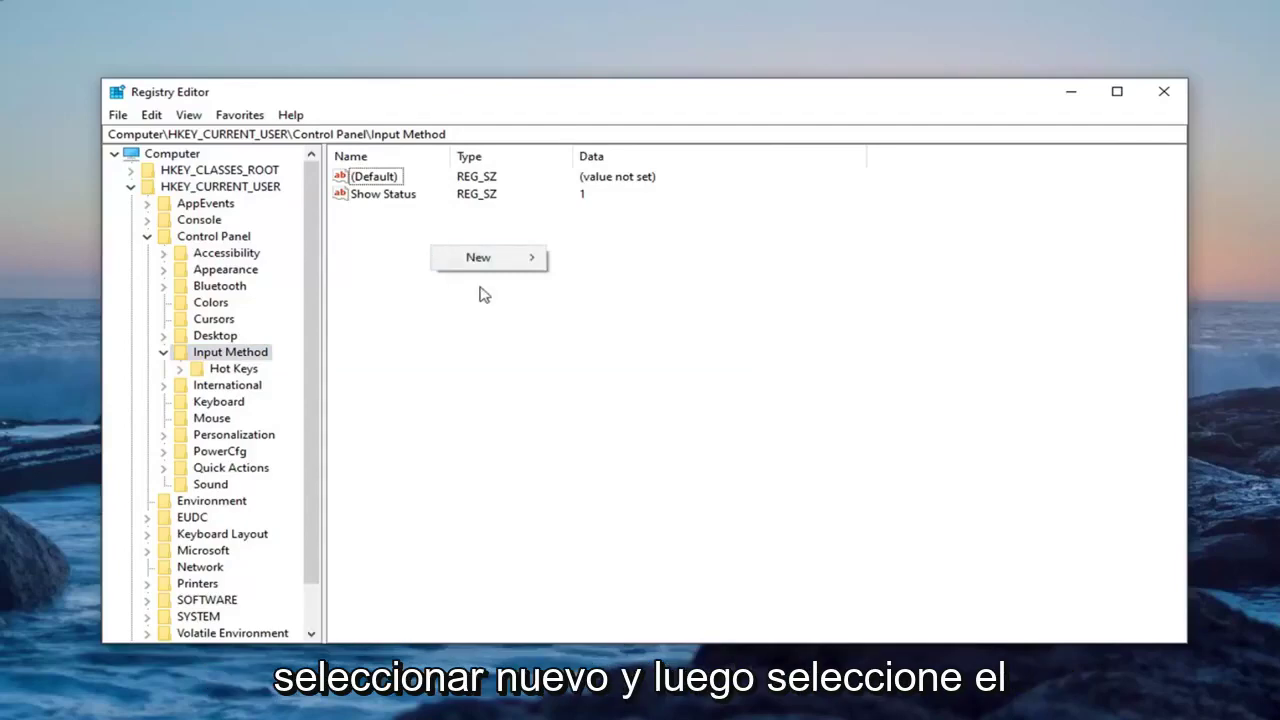
pyautogui.moveTo(480, 262)
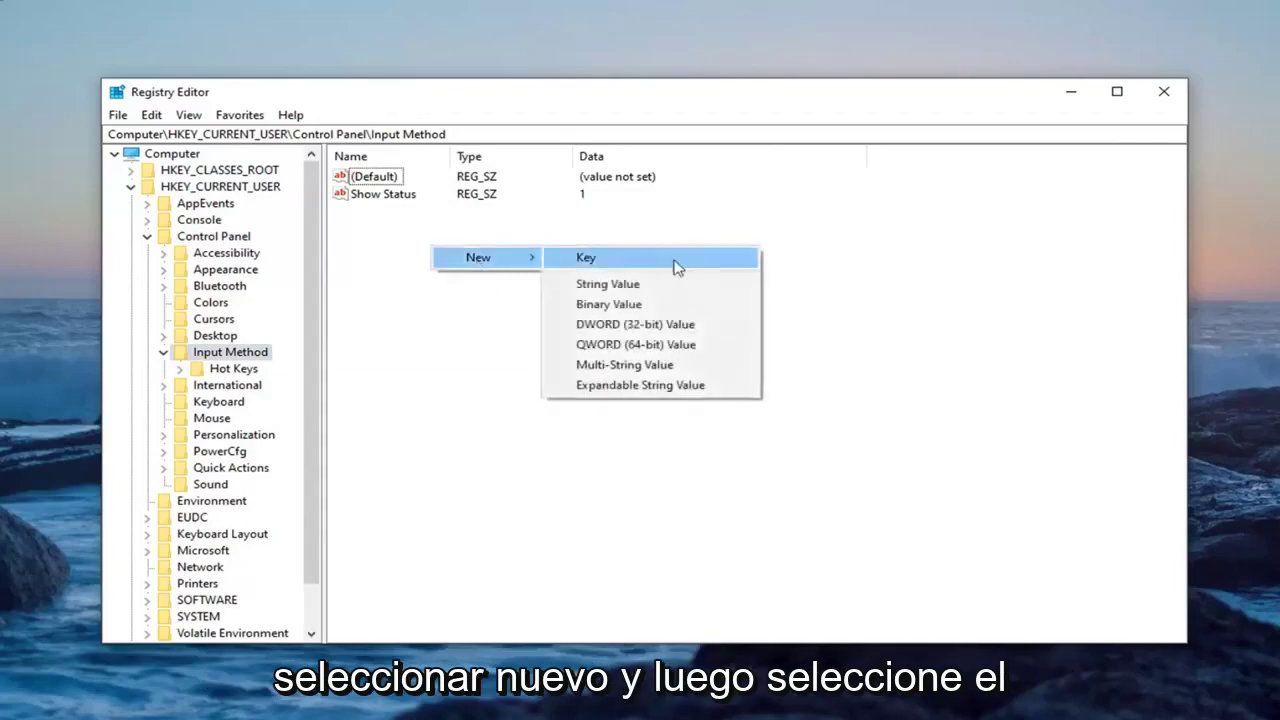
pyautogui.click(607, 287)
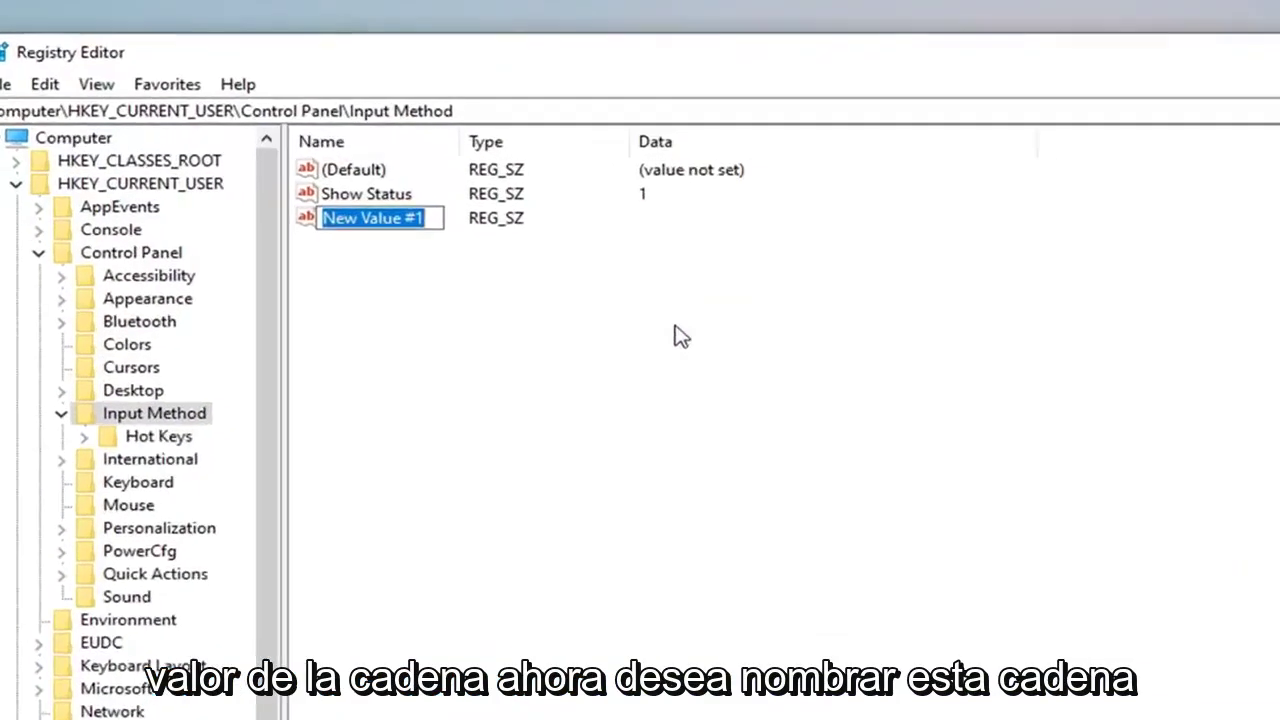
pyautogui.write('Ena')
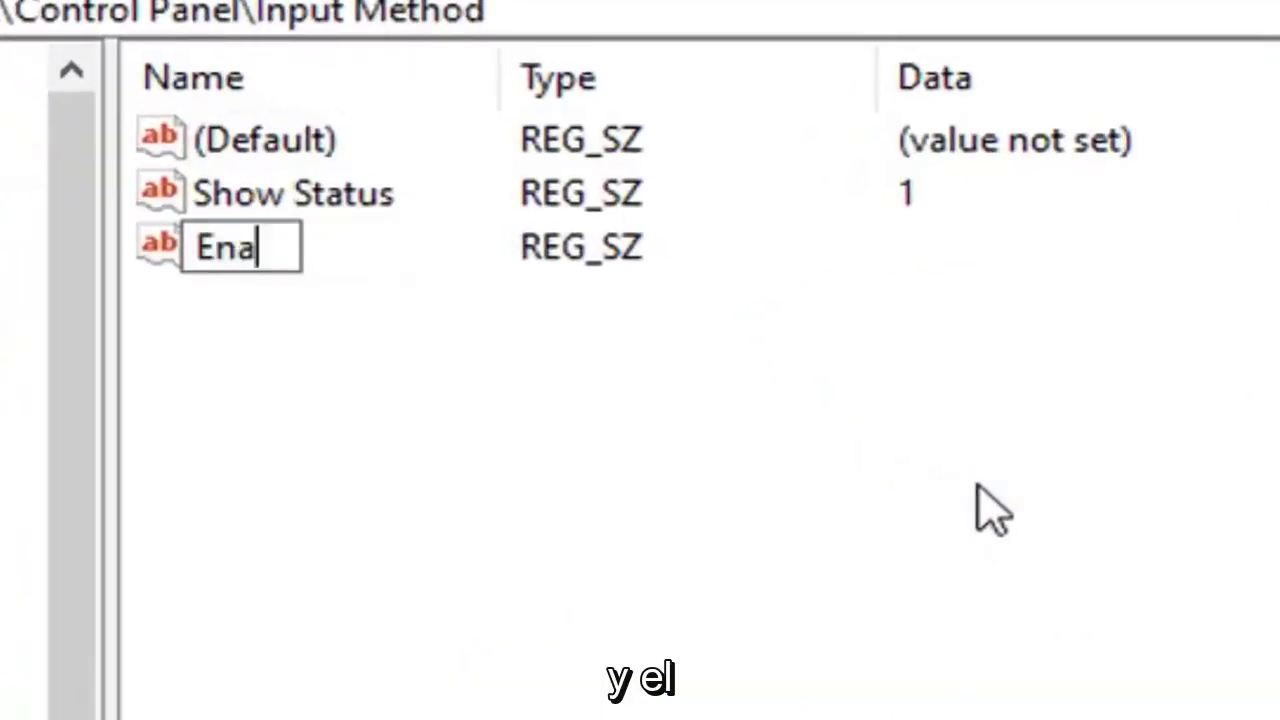
pyautogui.write('bleHex')
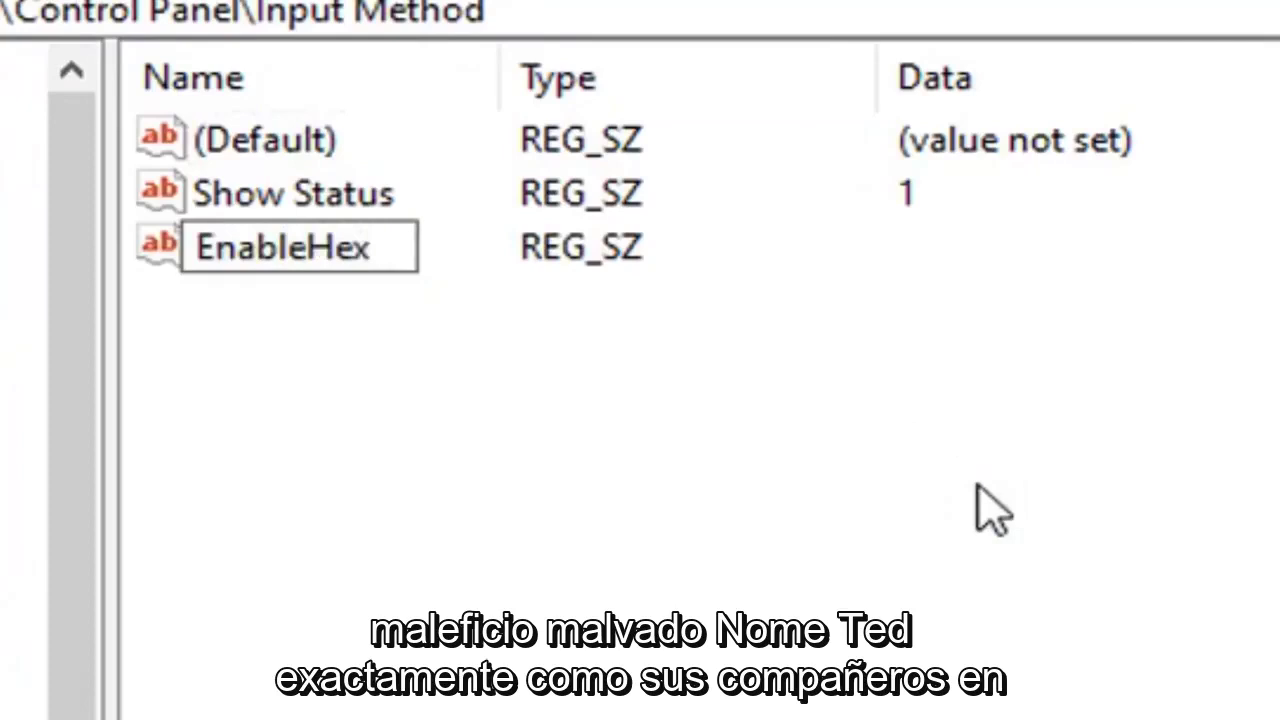
pyautogui.write('Numpad')
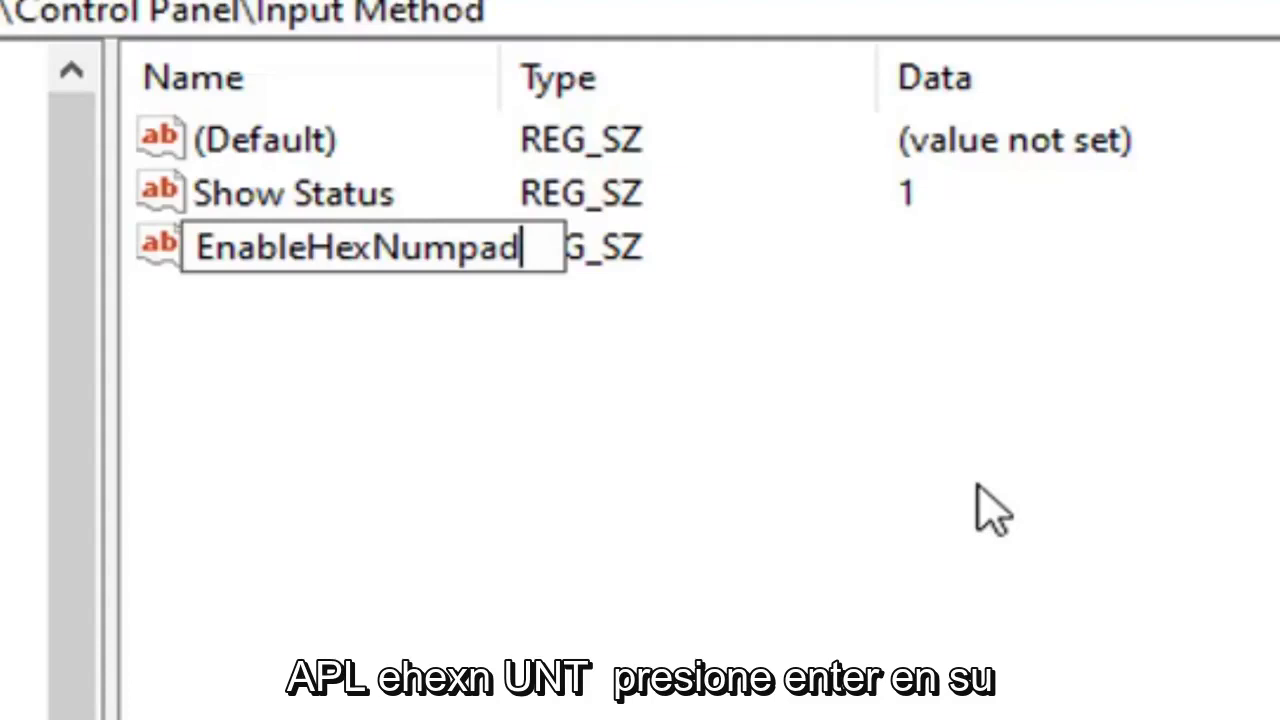
pyautogui.press('Return')
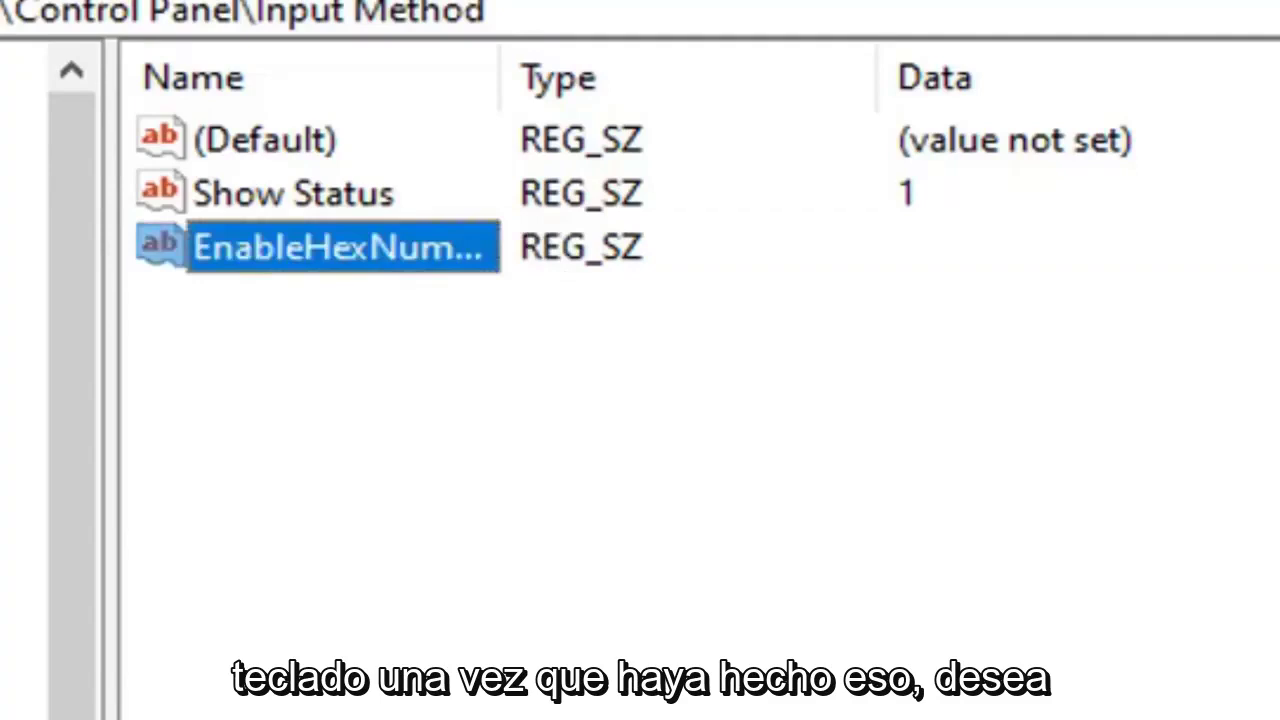
# Edit EnableHexNumpad and set its value data to 1.
pyautogui.doubleClick(502, 63)
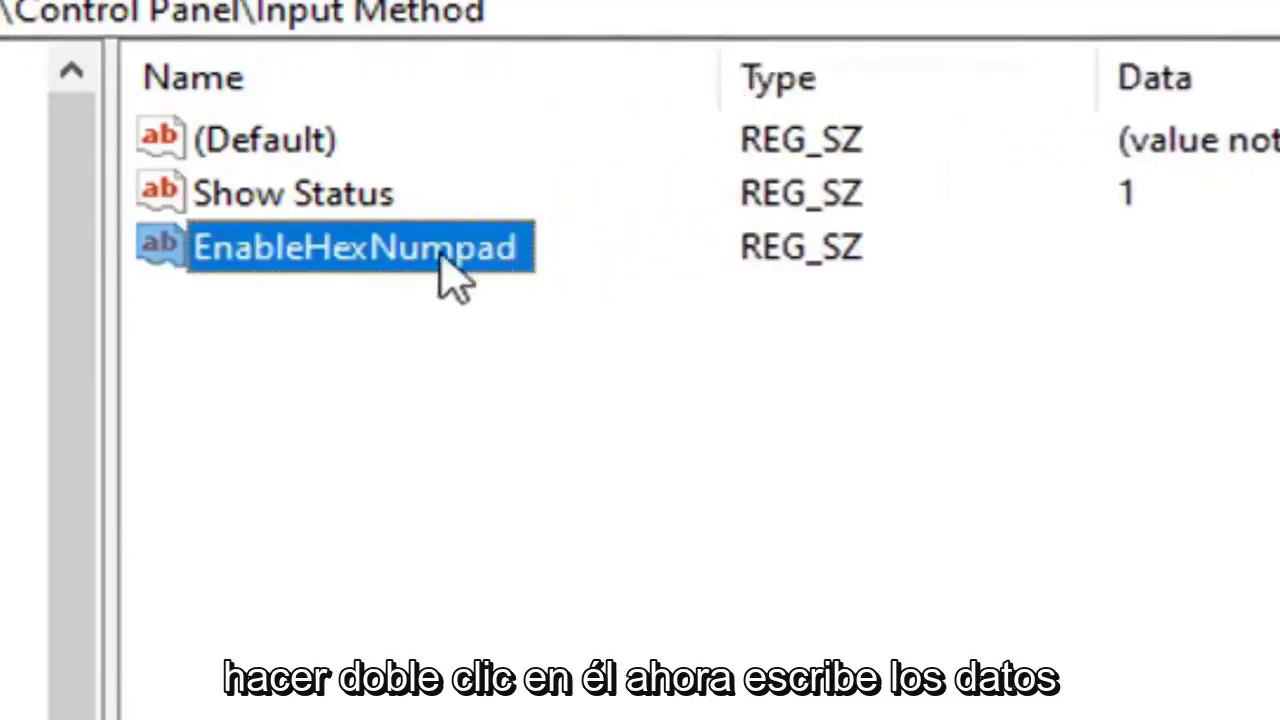
pyautogui.doubleClick(440, 252)
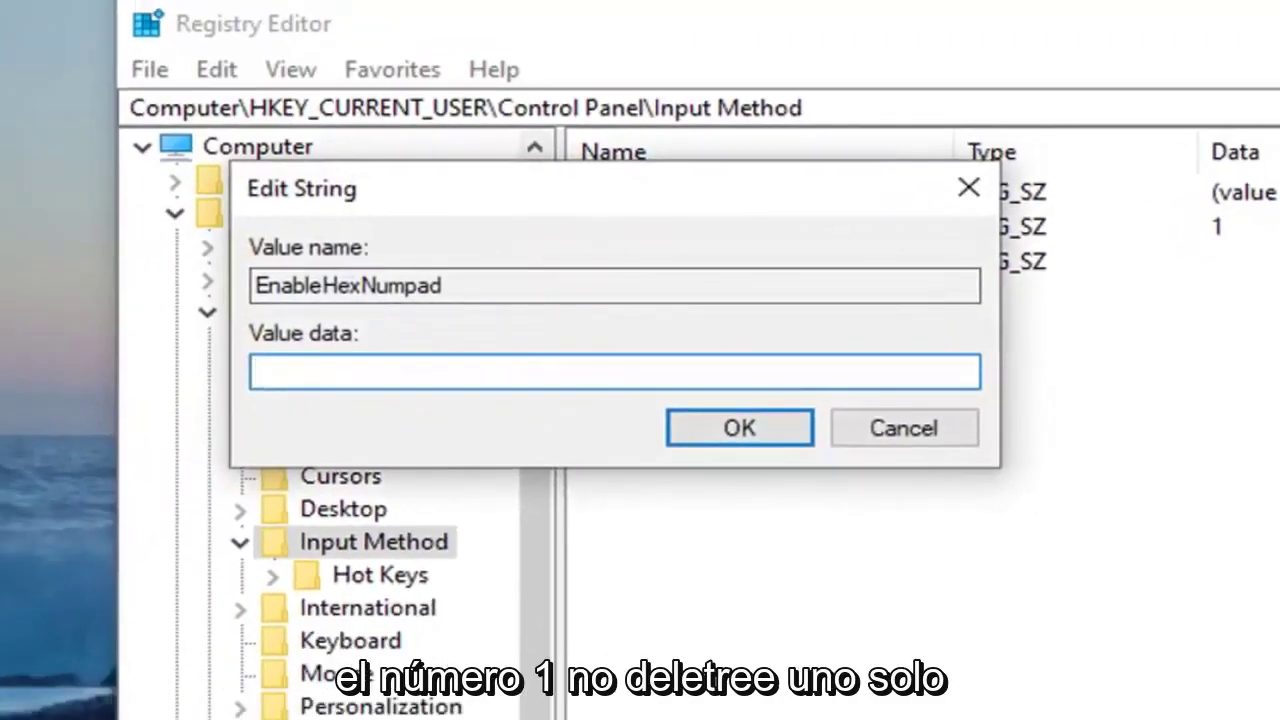
pyautogui.write('1')
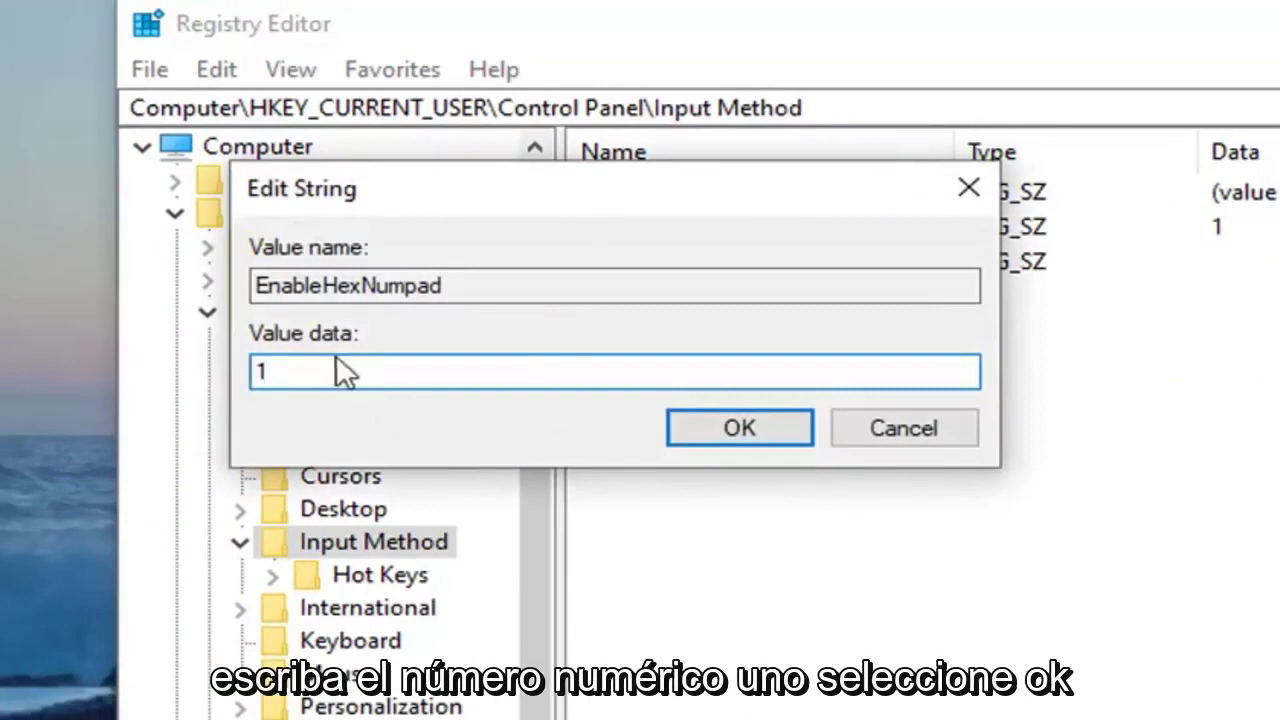
pyautogui.click(740, 428)
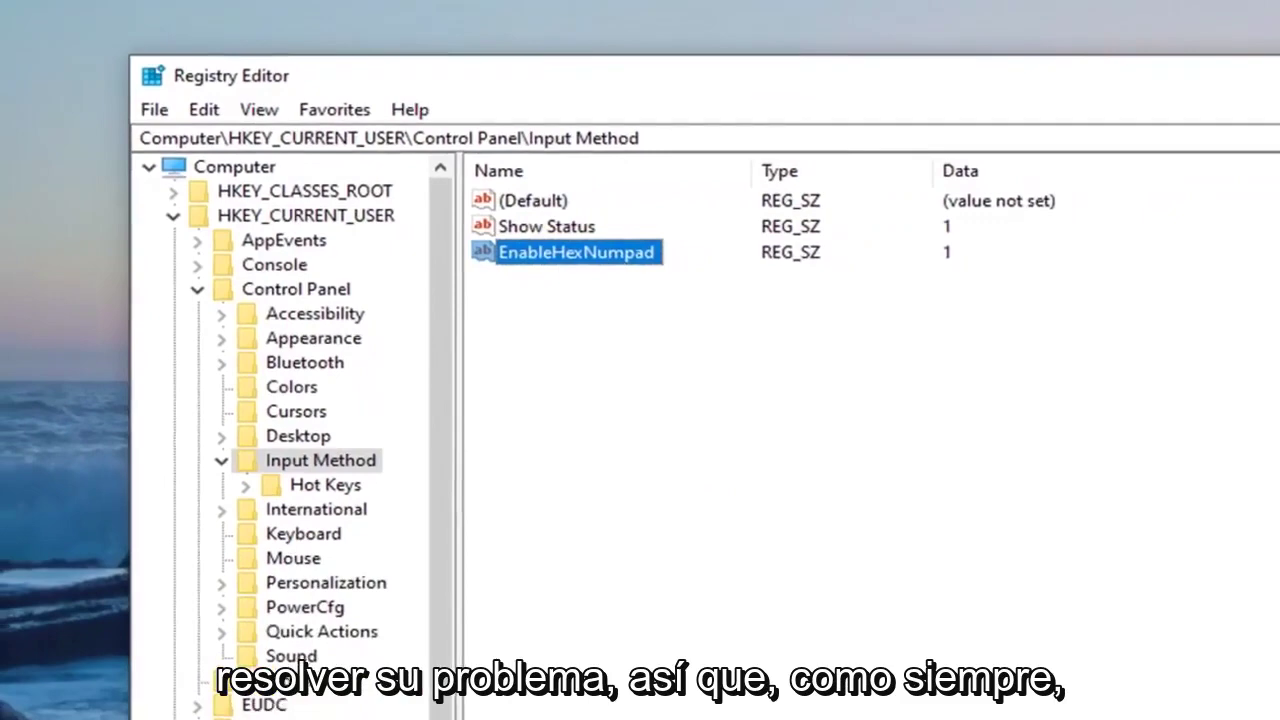
# Close the Registry Editor window.
pyautogui.click(1143, 126)
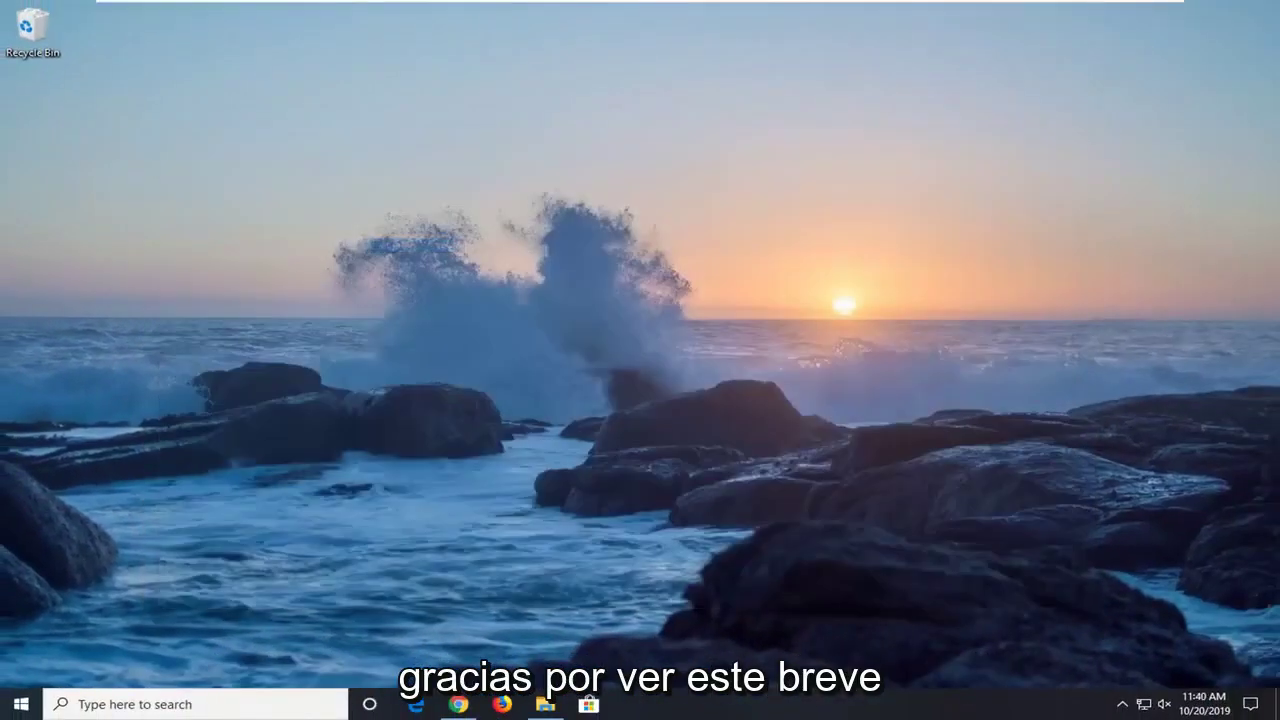